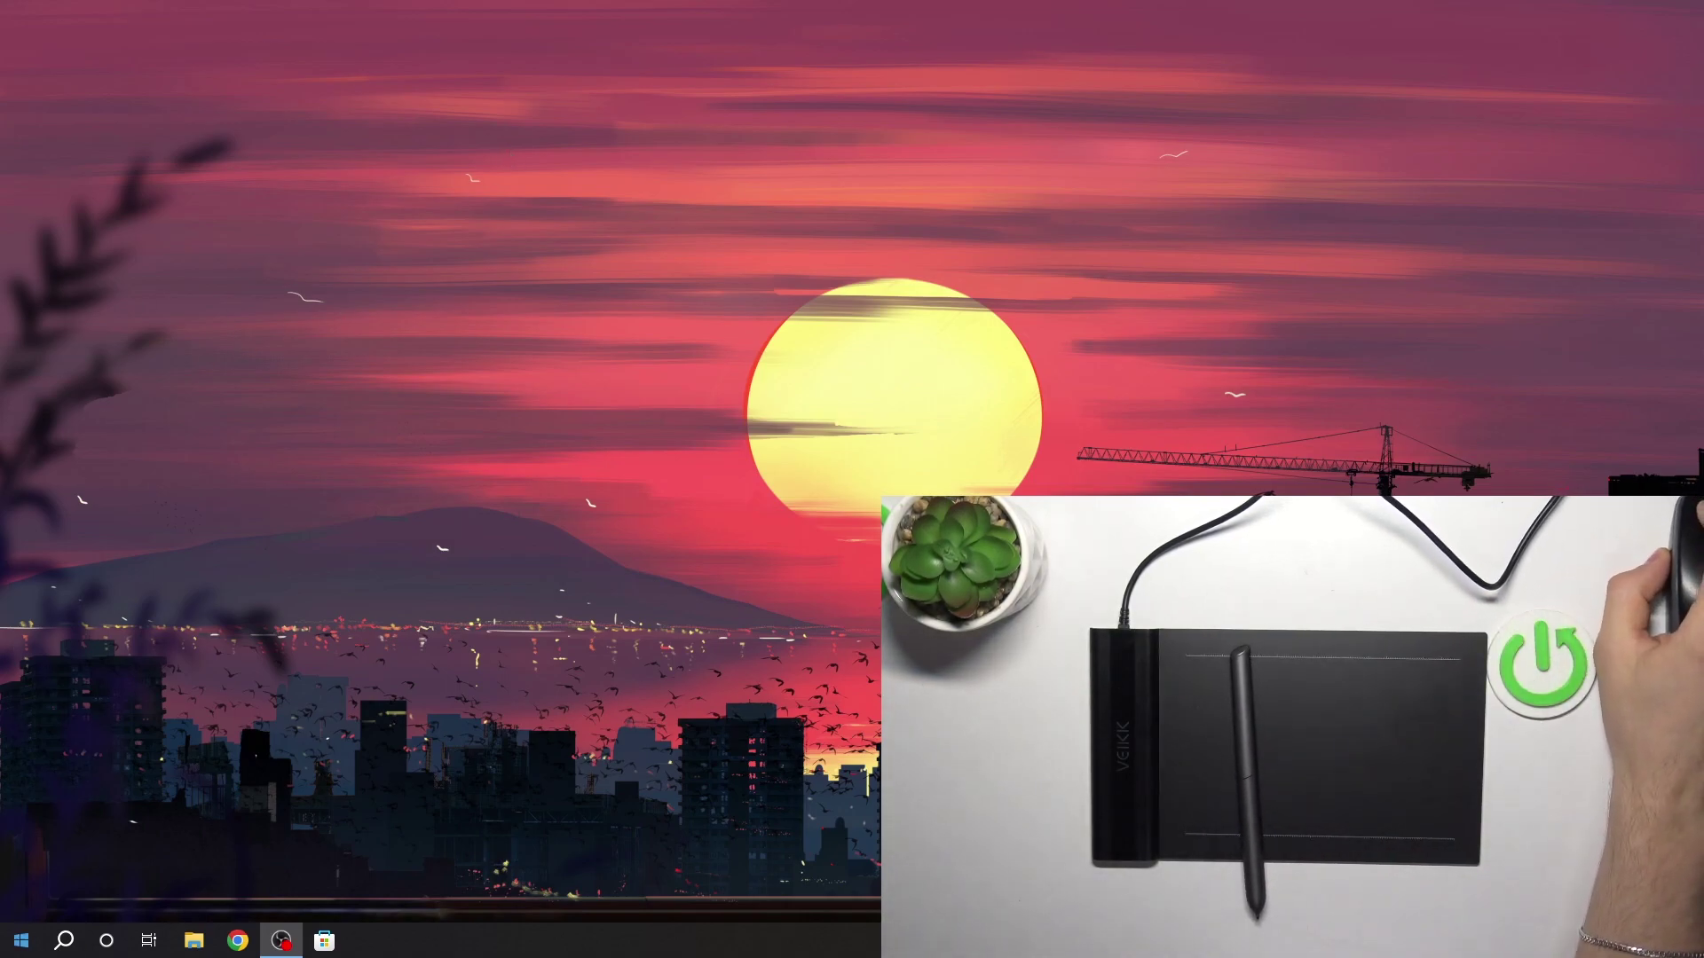
# Launch the VEIKK Pen Tablet settings and move the window so the pressure graph is fully visible.
pyautogui.click(19, 942)
pyautogui.click(134, 304)
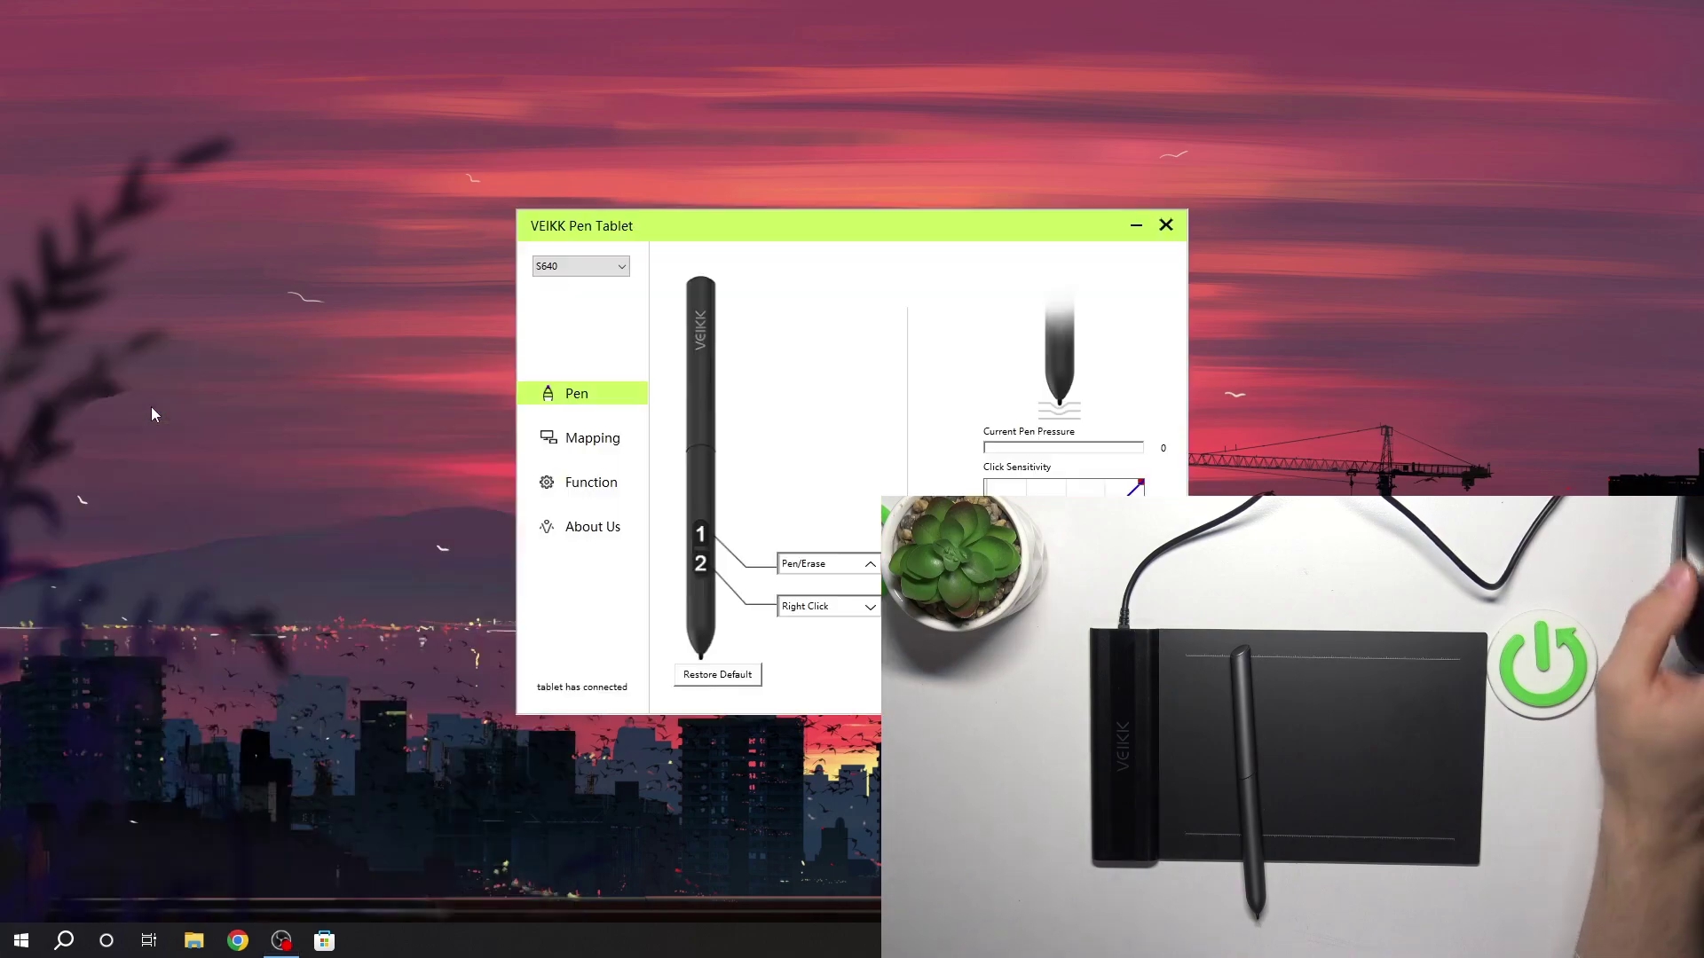
pyautogui.moveTo(658, 223); pyautogui.dragTo(177, 89)
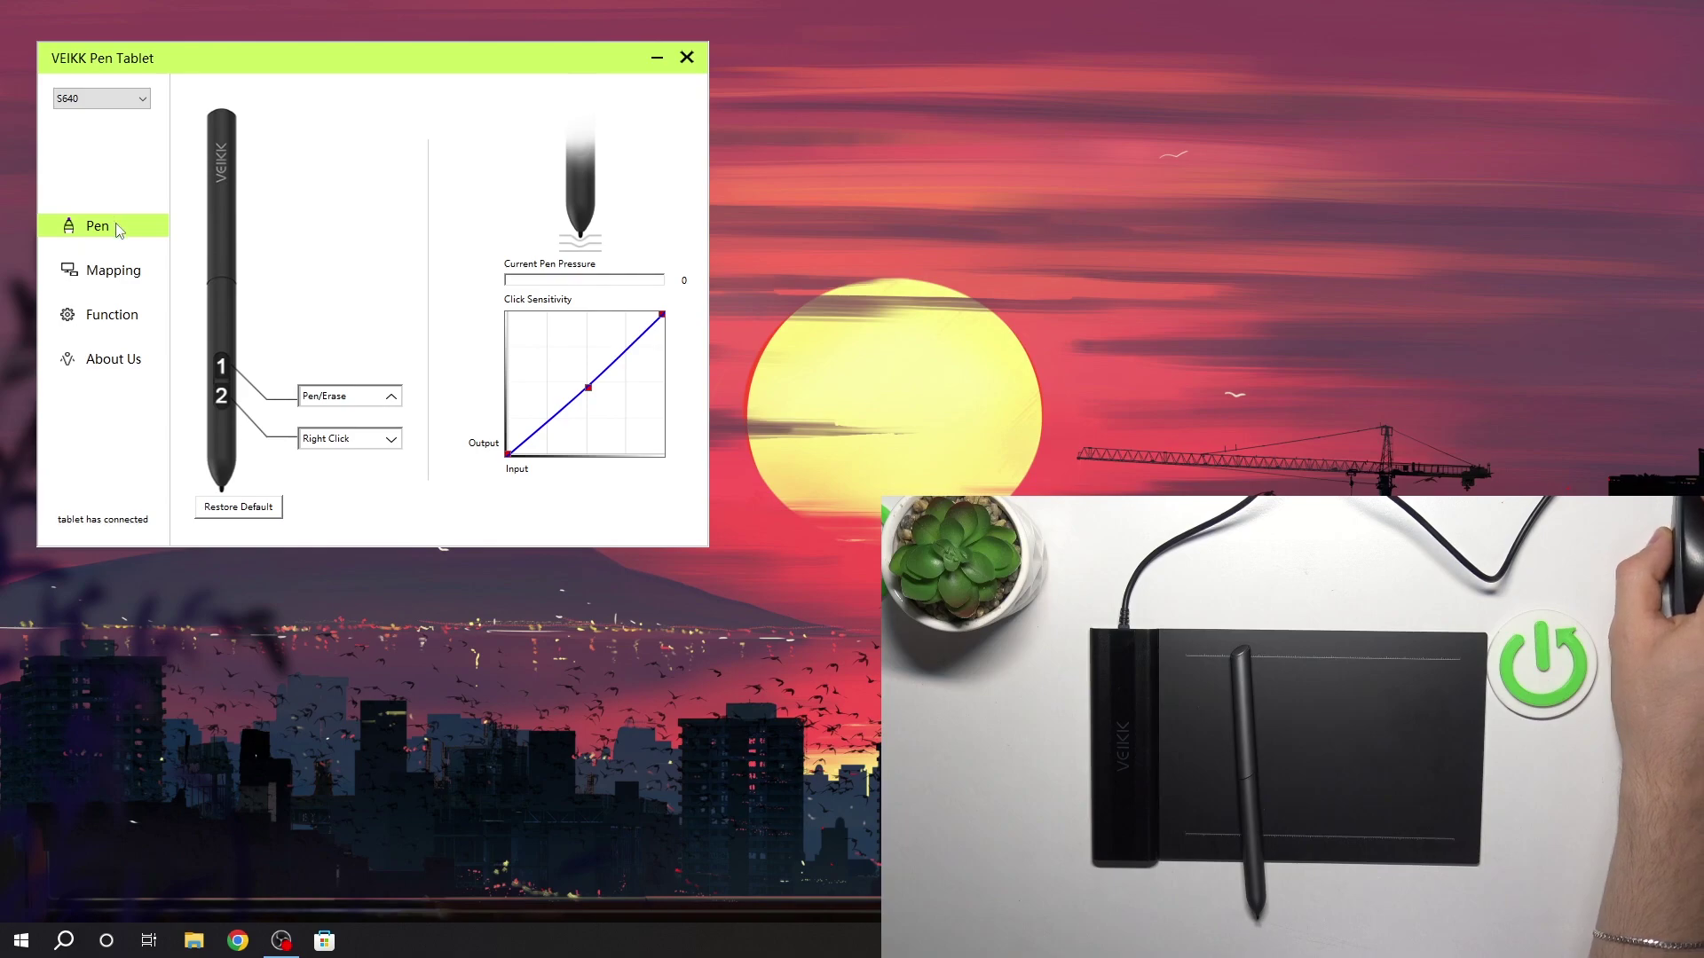
# Browse the Function and About Us sections, then return to the S640 pen button settings.
pyautogui.click(102, 315)
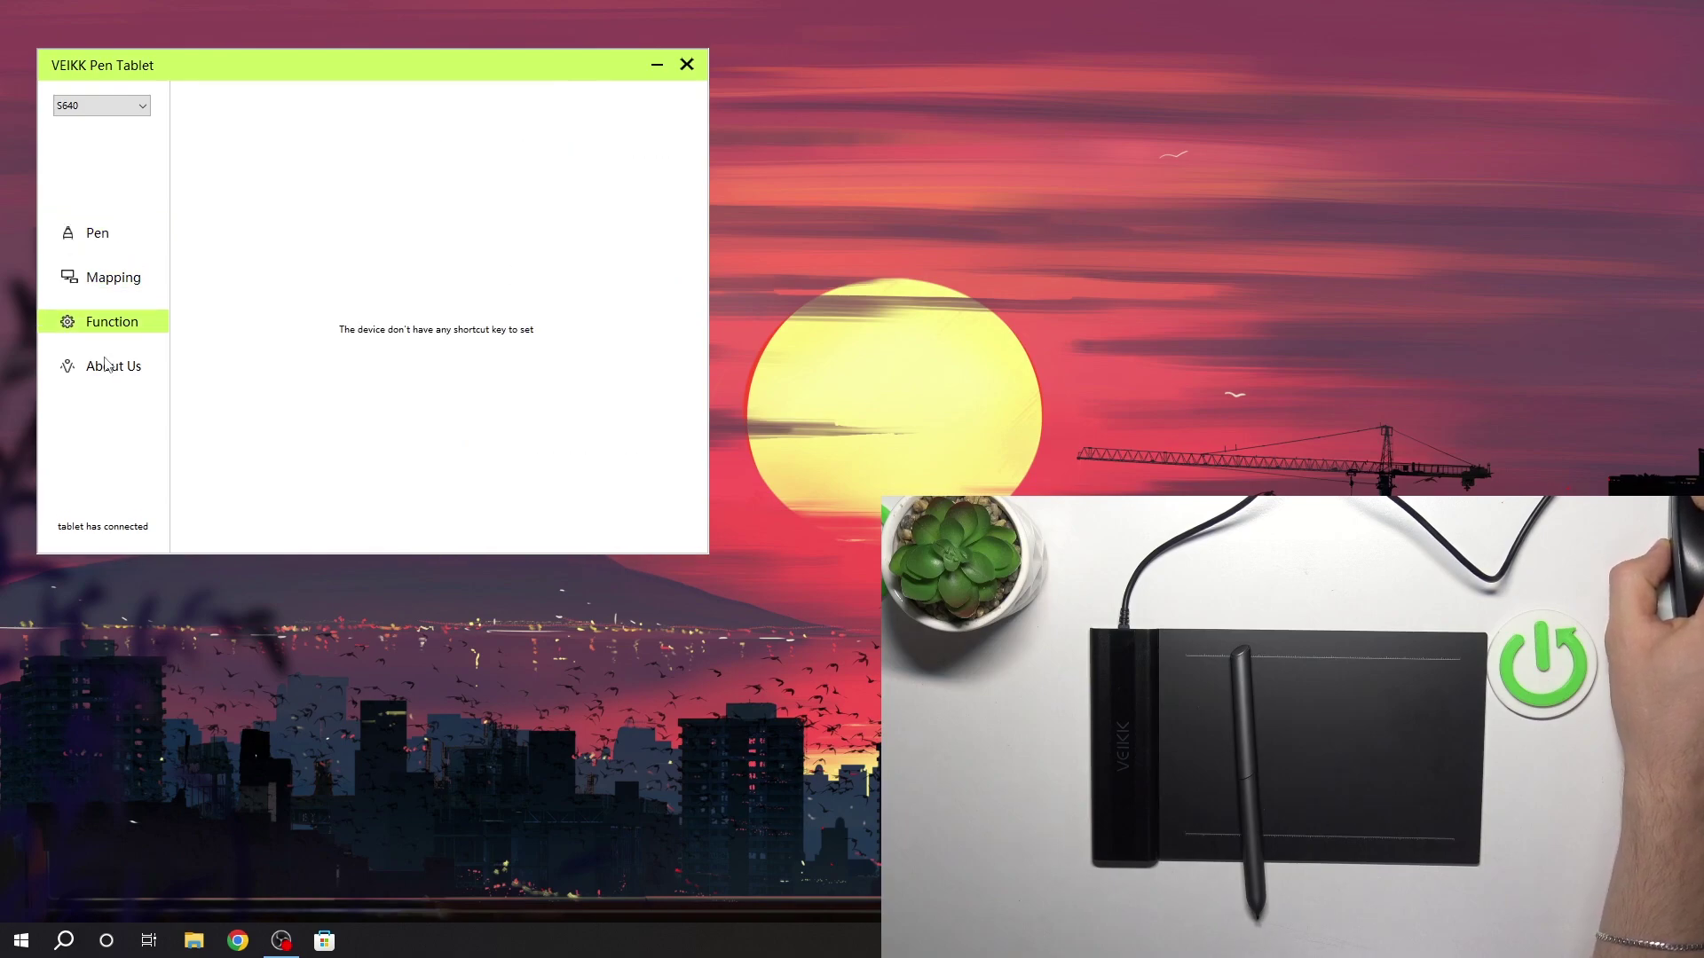
pyautogui.click(110, 363)
pyautogui.click(117, 330)
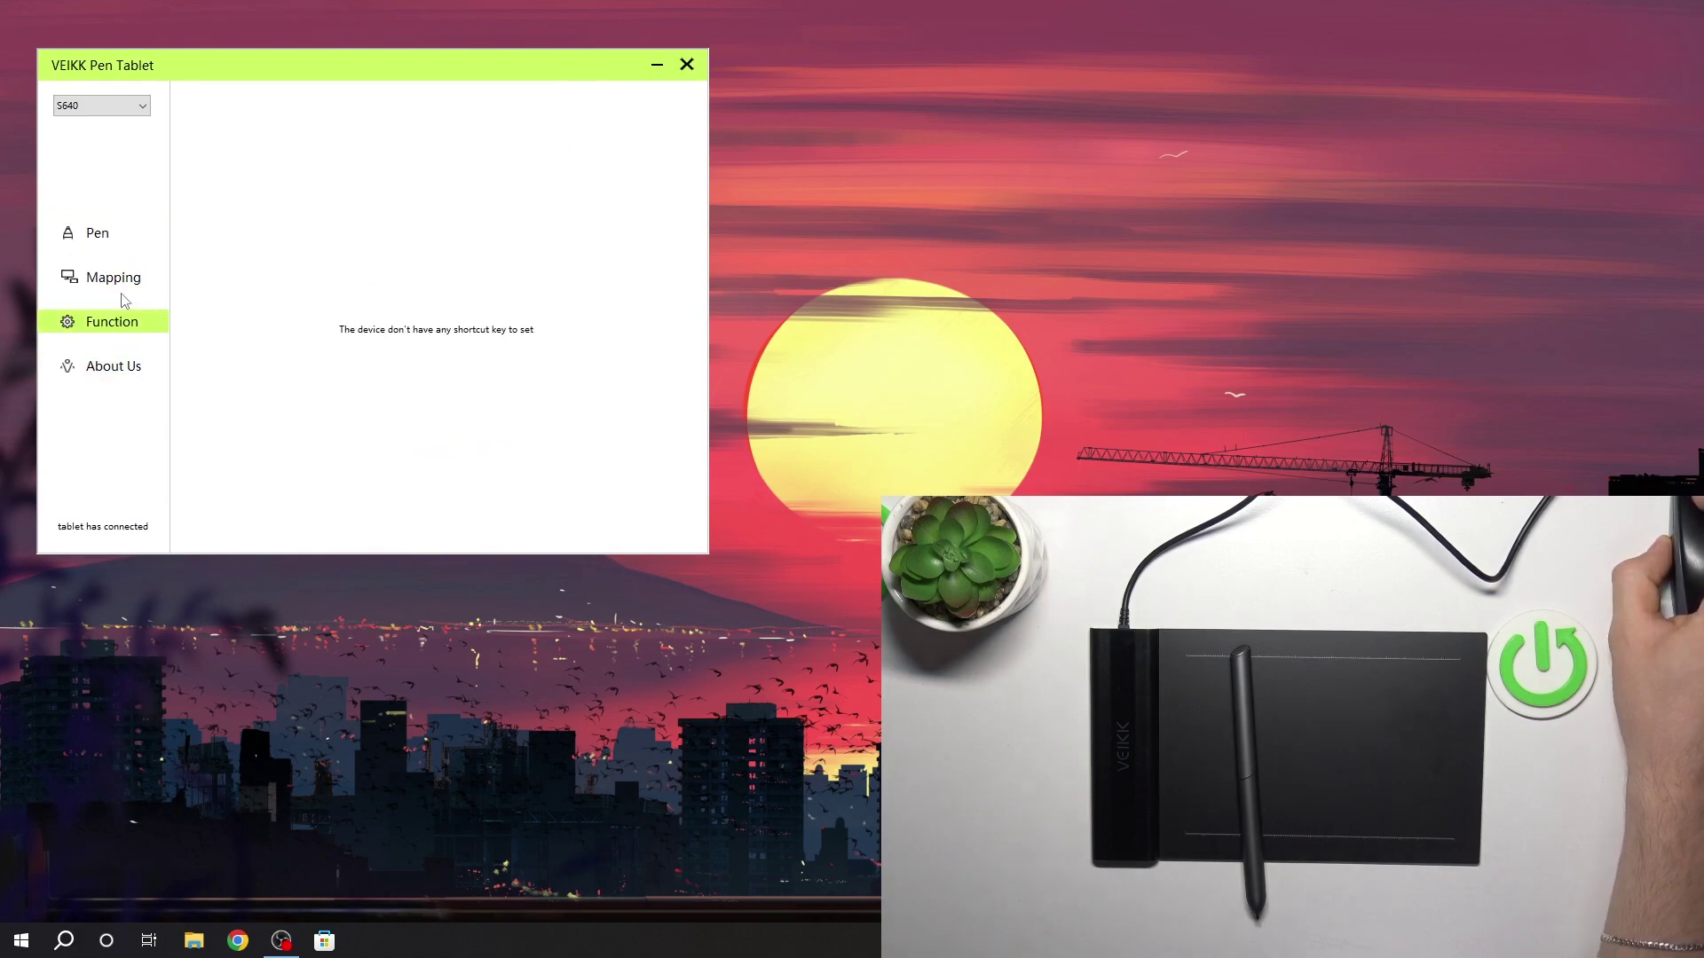
pyautogui.click(126, 234)
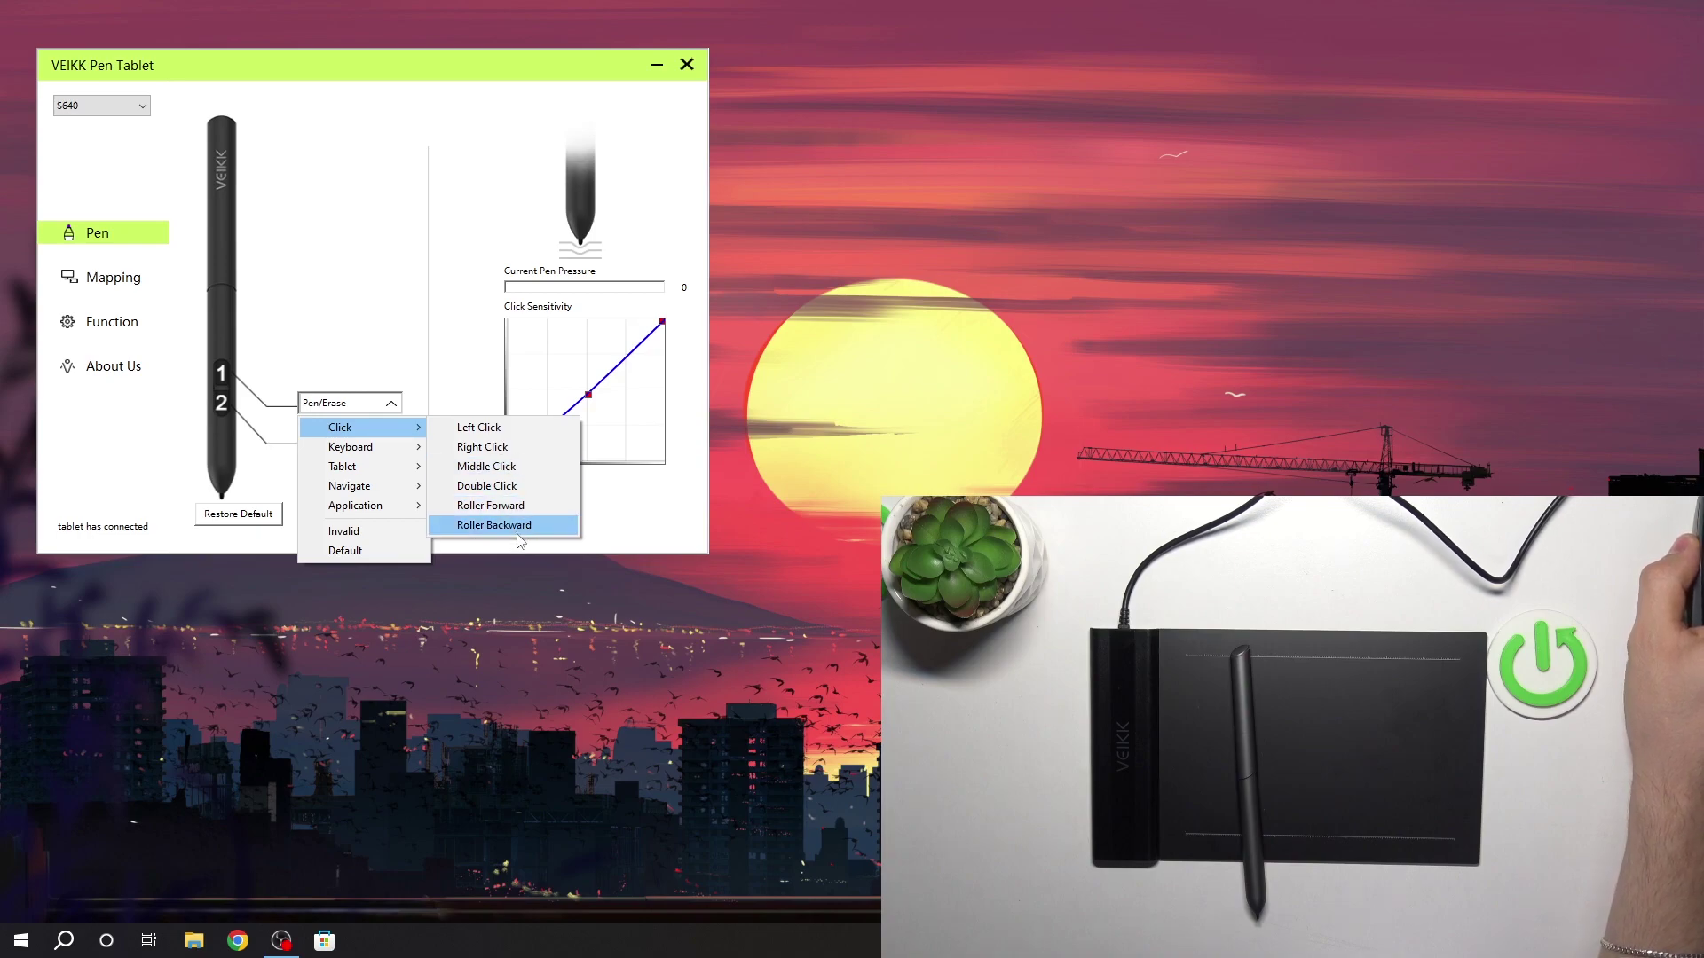
pyautogui.moveTo(350, 447)
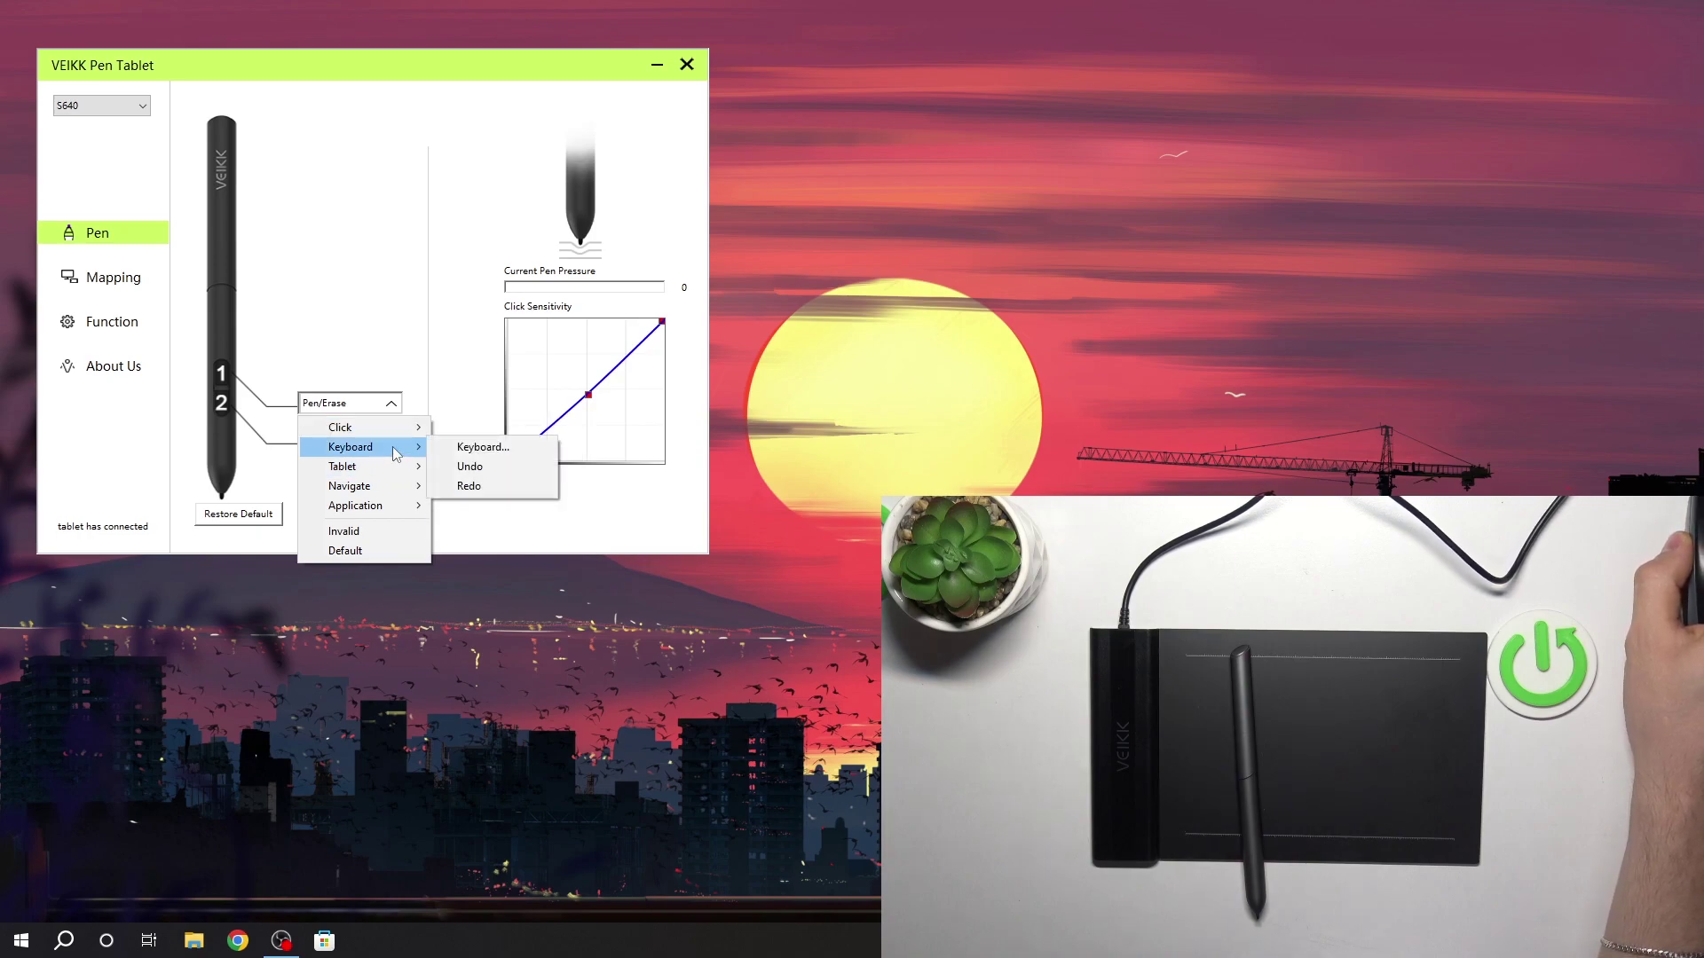
# Start a custom keyboard shortcut for pen button 1, then cancel it and reopen the button 1 choices.
pyautogui.click(513, 448)
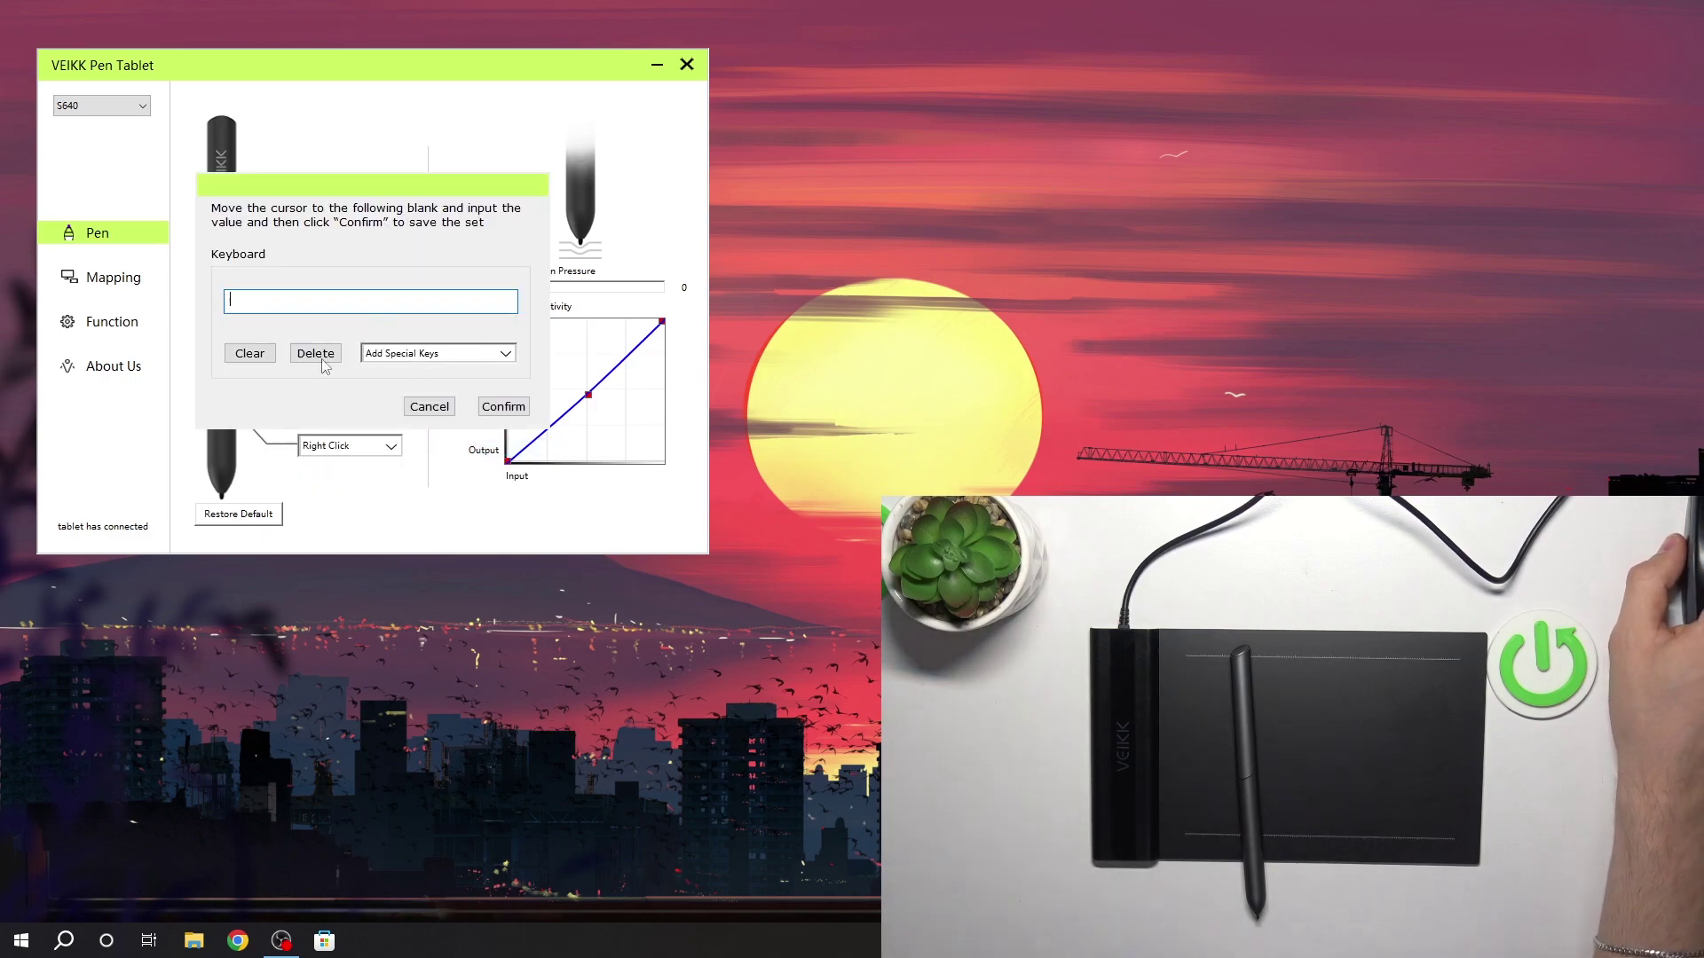
pyautogui.click(428, 407)
pyautogui.click(343, 404)
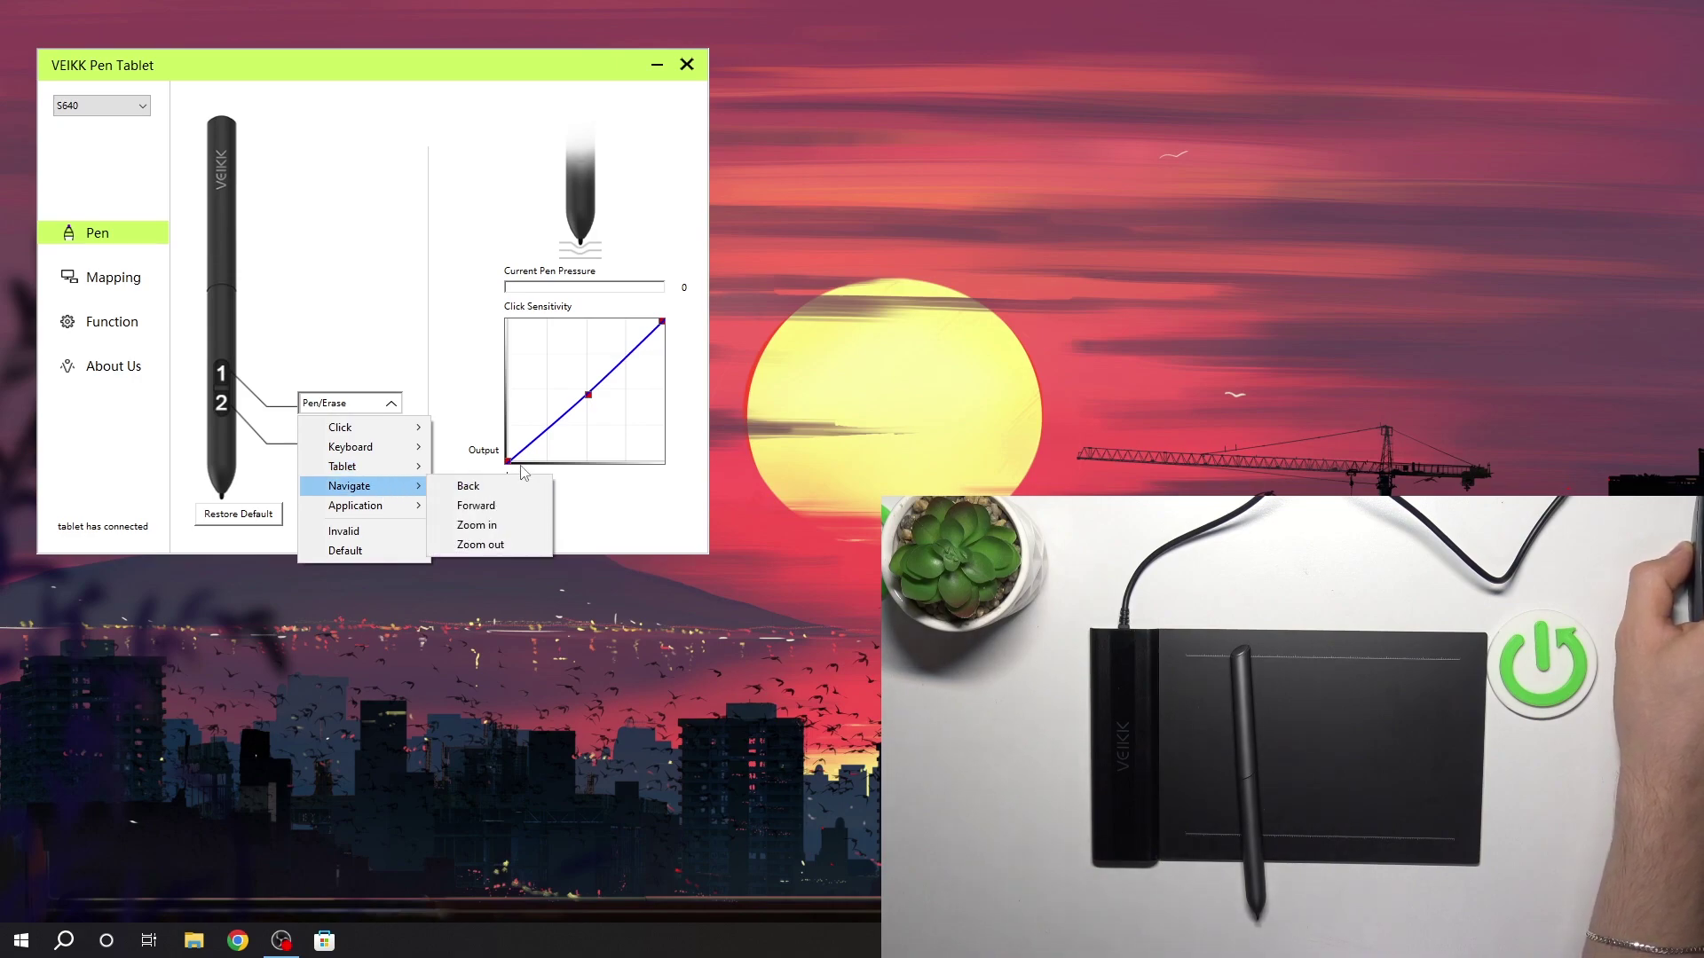
# Assign Navigate > Zoom in to pen button 1.
pyautogui.click(515, 521)
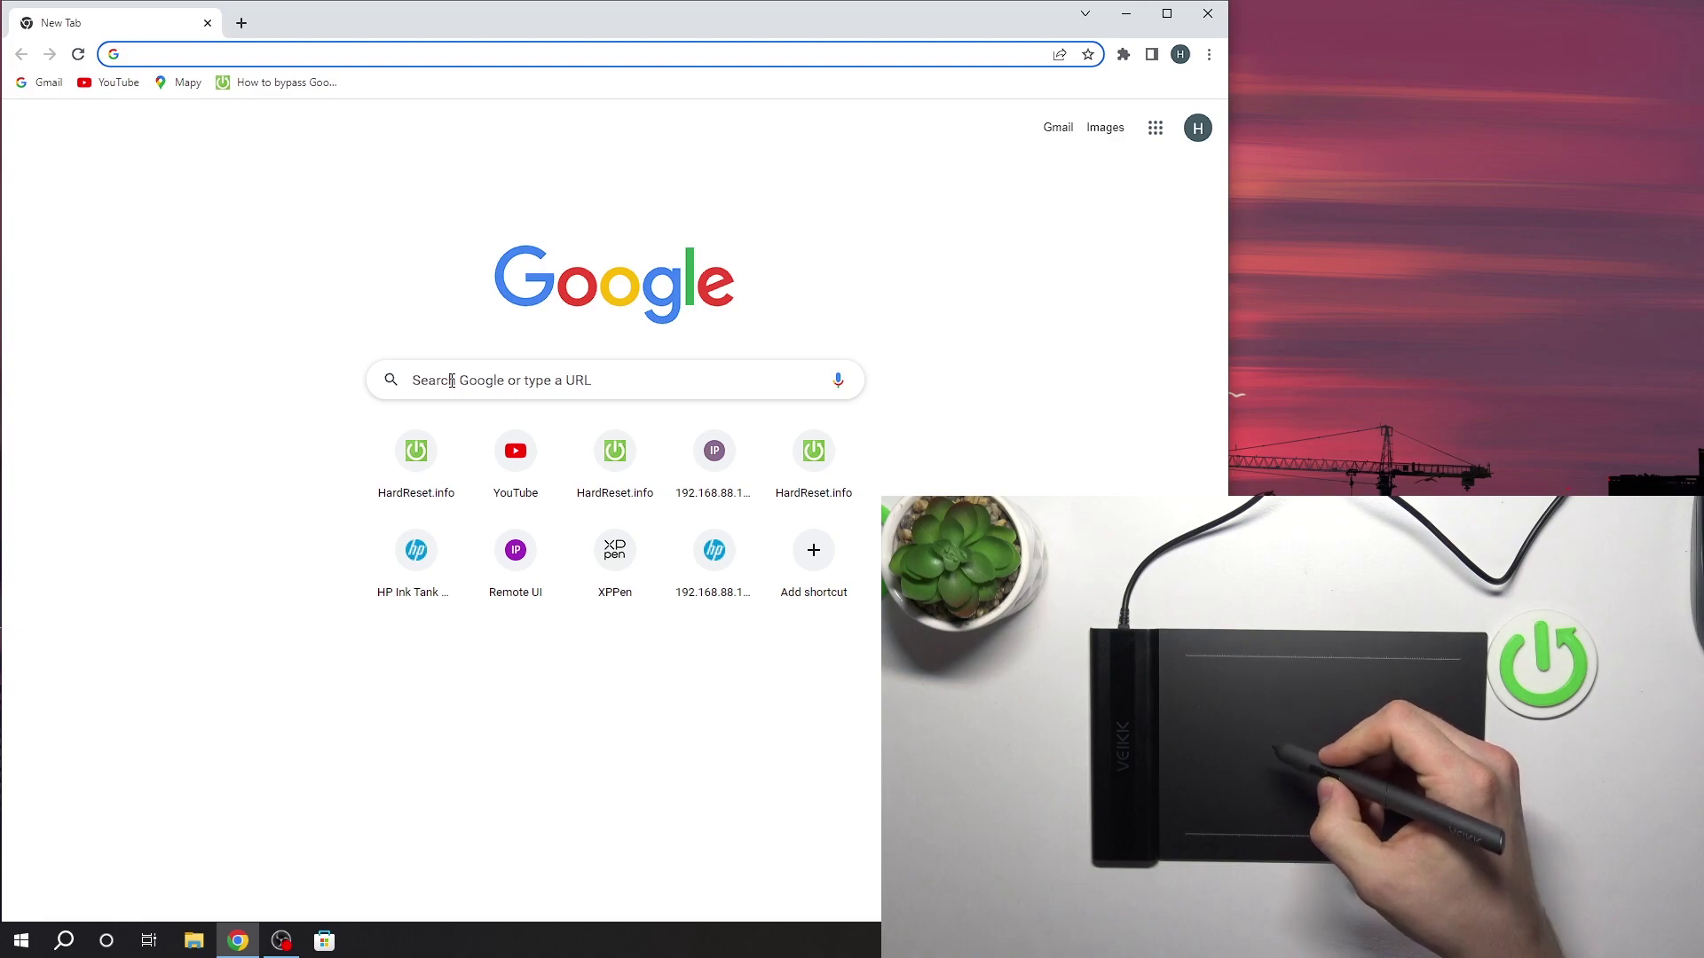
# Load hardreset.info in Chrome and zoom the page in repeatedly with pen button 1 up to 500%.
pyautogui.click(435, 184)
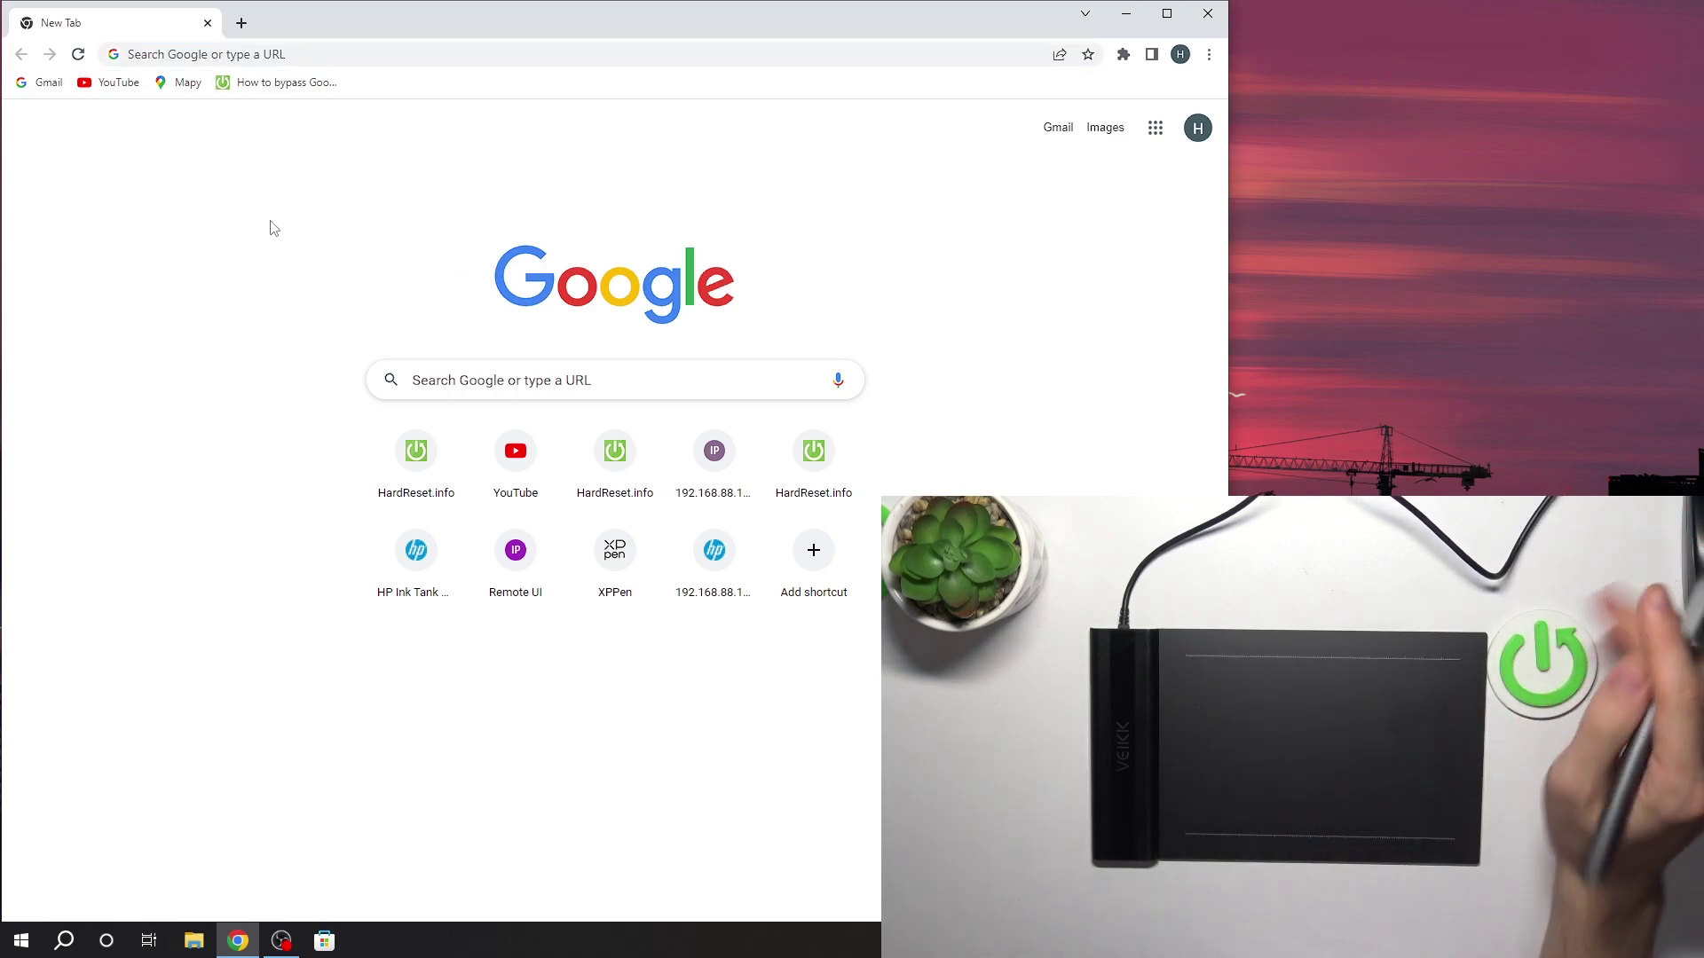
pyautogui.click(434, 481)
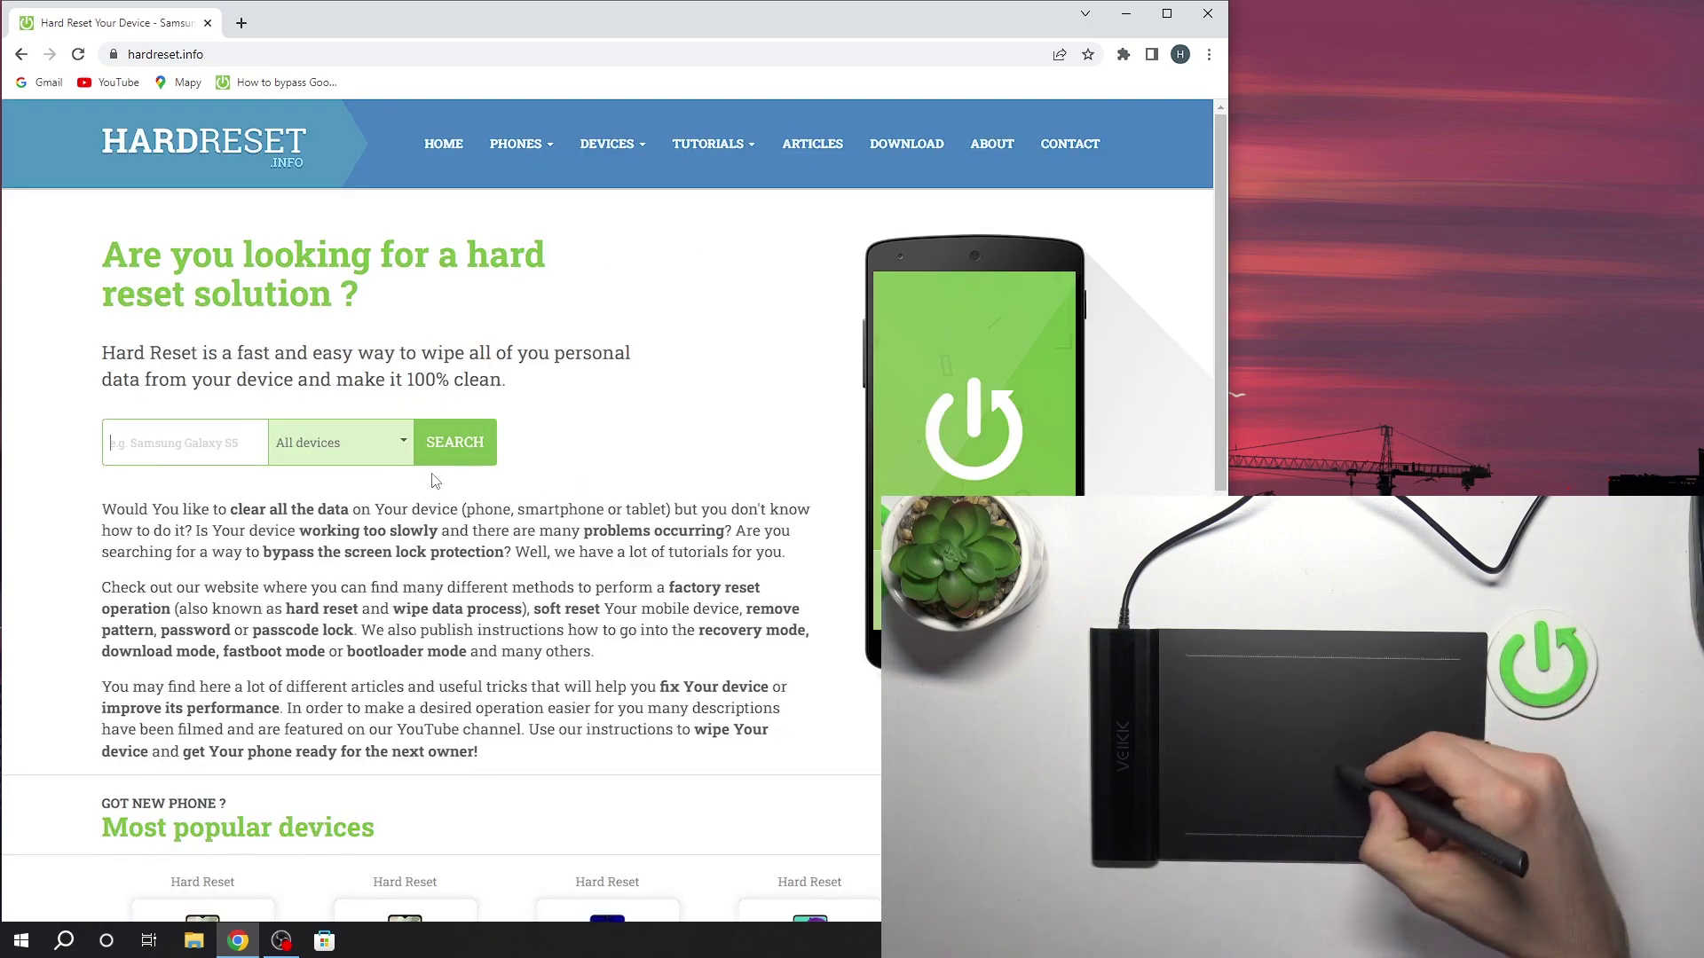
pyautogui.hotkey('ctrl', '+')
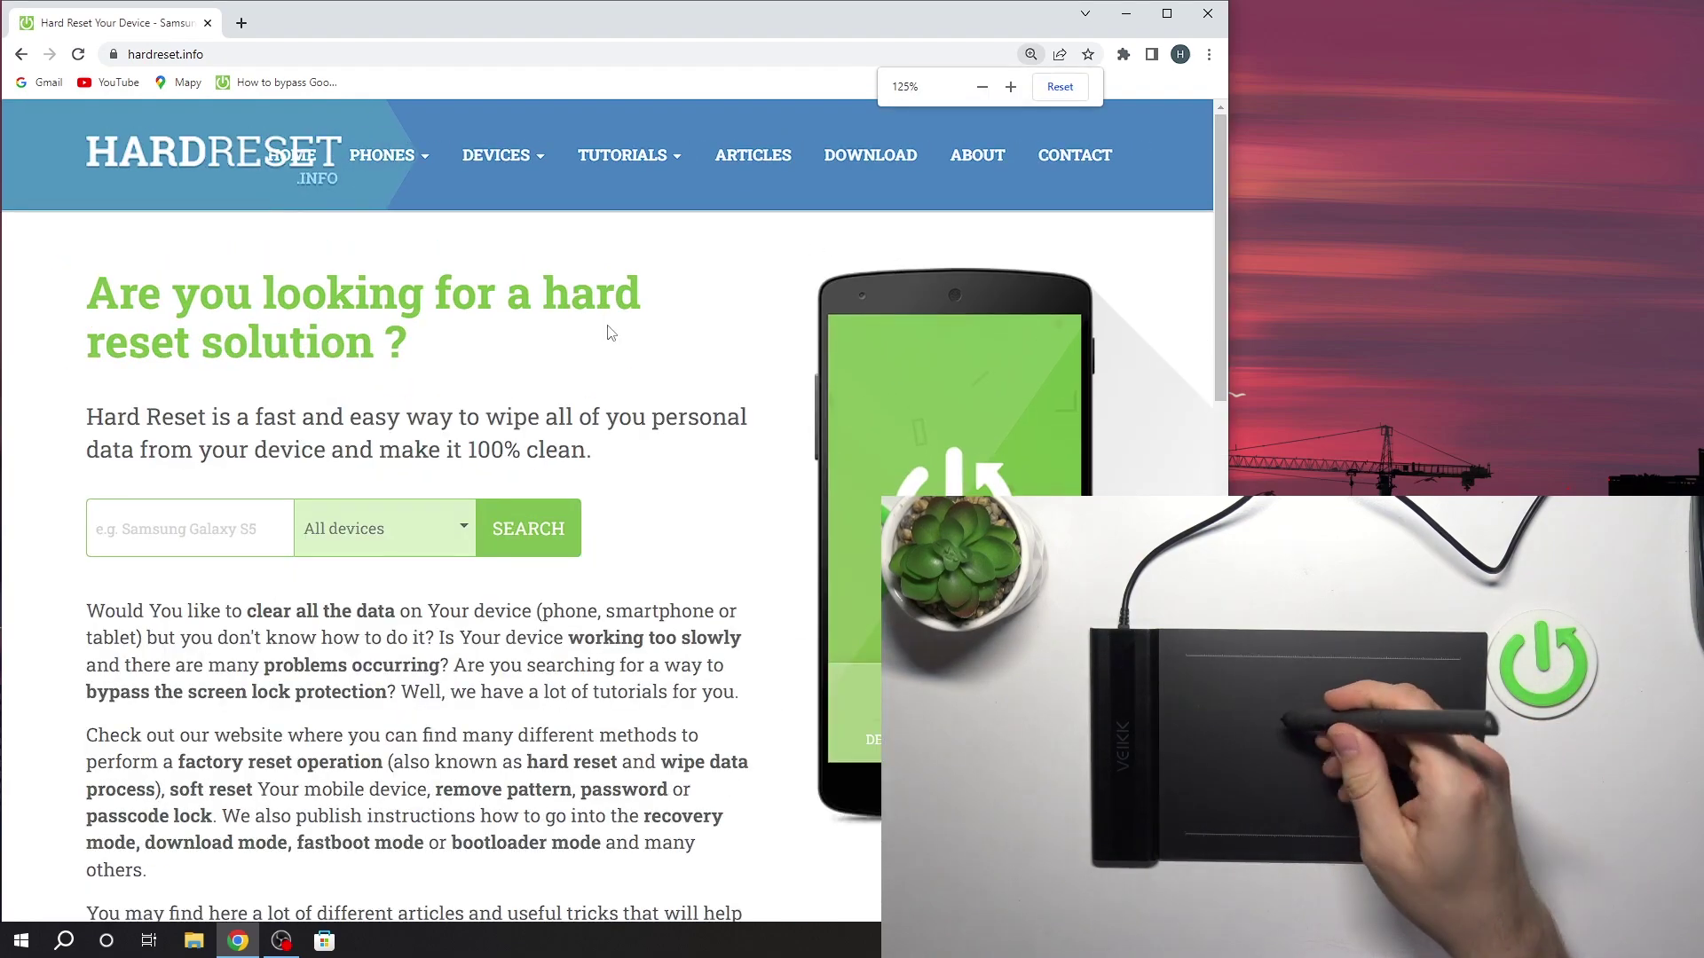
pyautogui.hotkey('ctrl', '+')
pyautogui.hotkey('ctrl', '+')
pyautogui.hotkey('ctrl', '+')
pyautogui.hotkey('ctrl', '+')
pyautogui.hotkey('ctrl', '+')
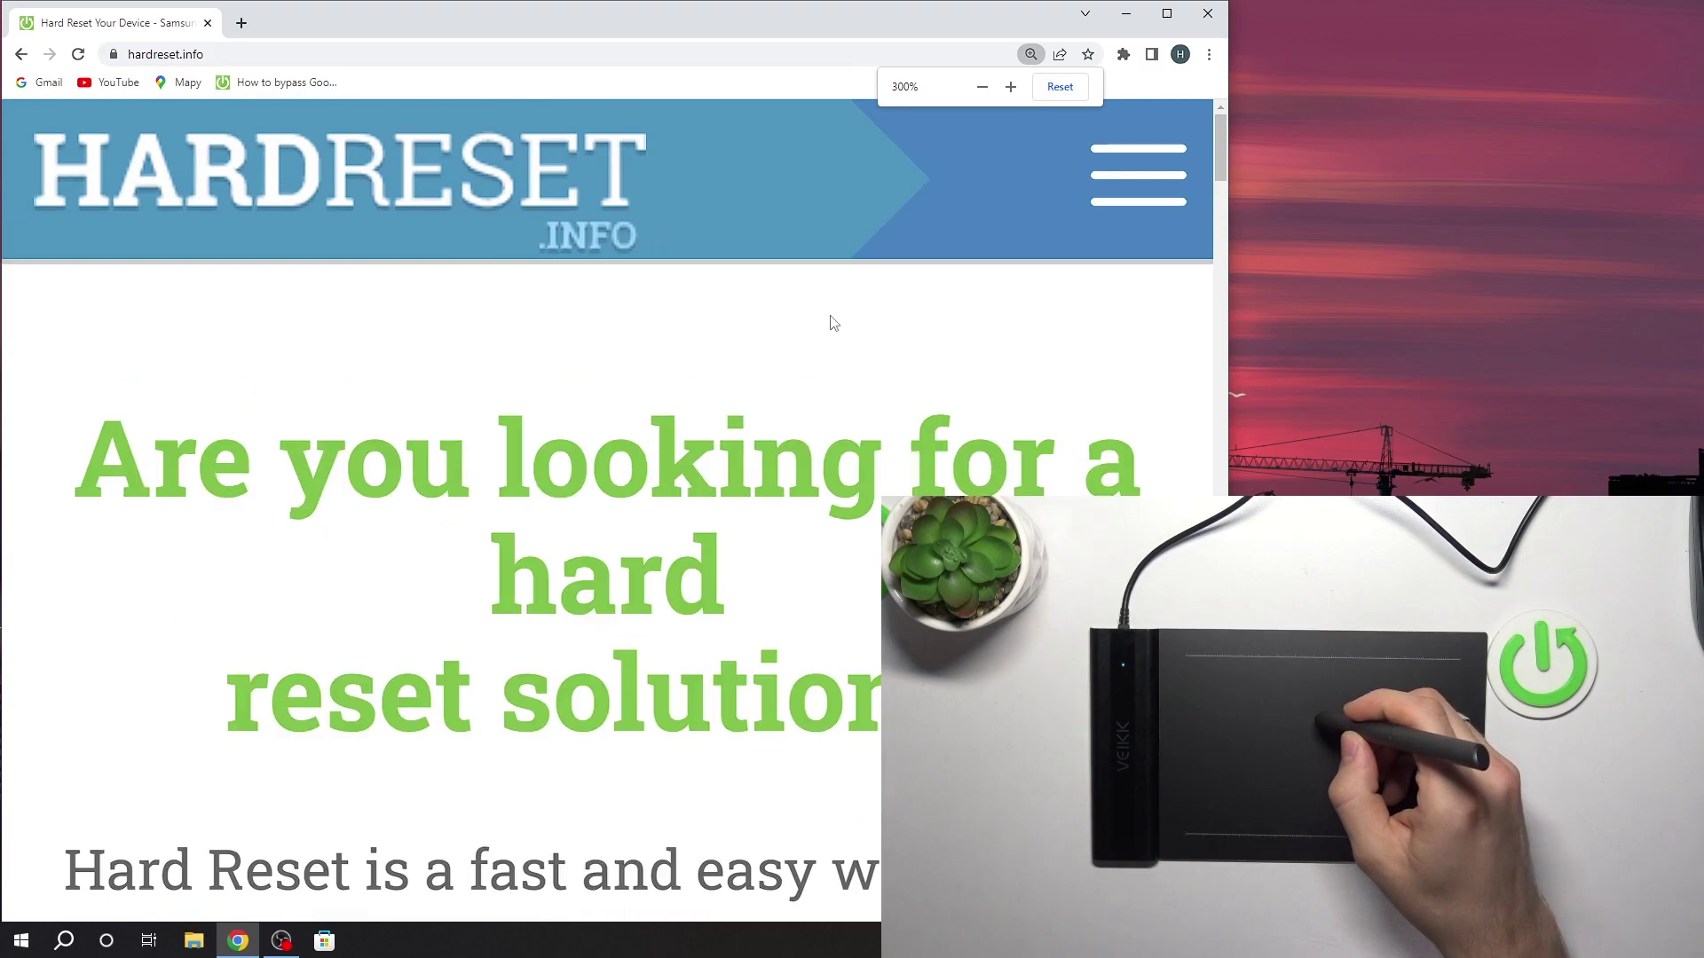
pyautogui.hotkey('ctrl', '+')
pyautogui.hotkey('ctrl', '+')
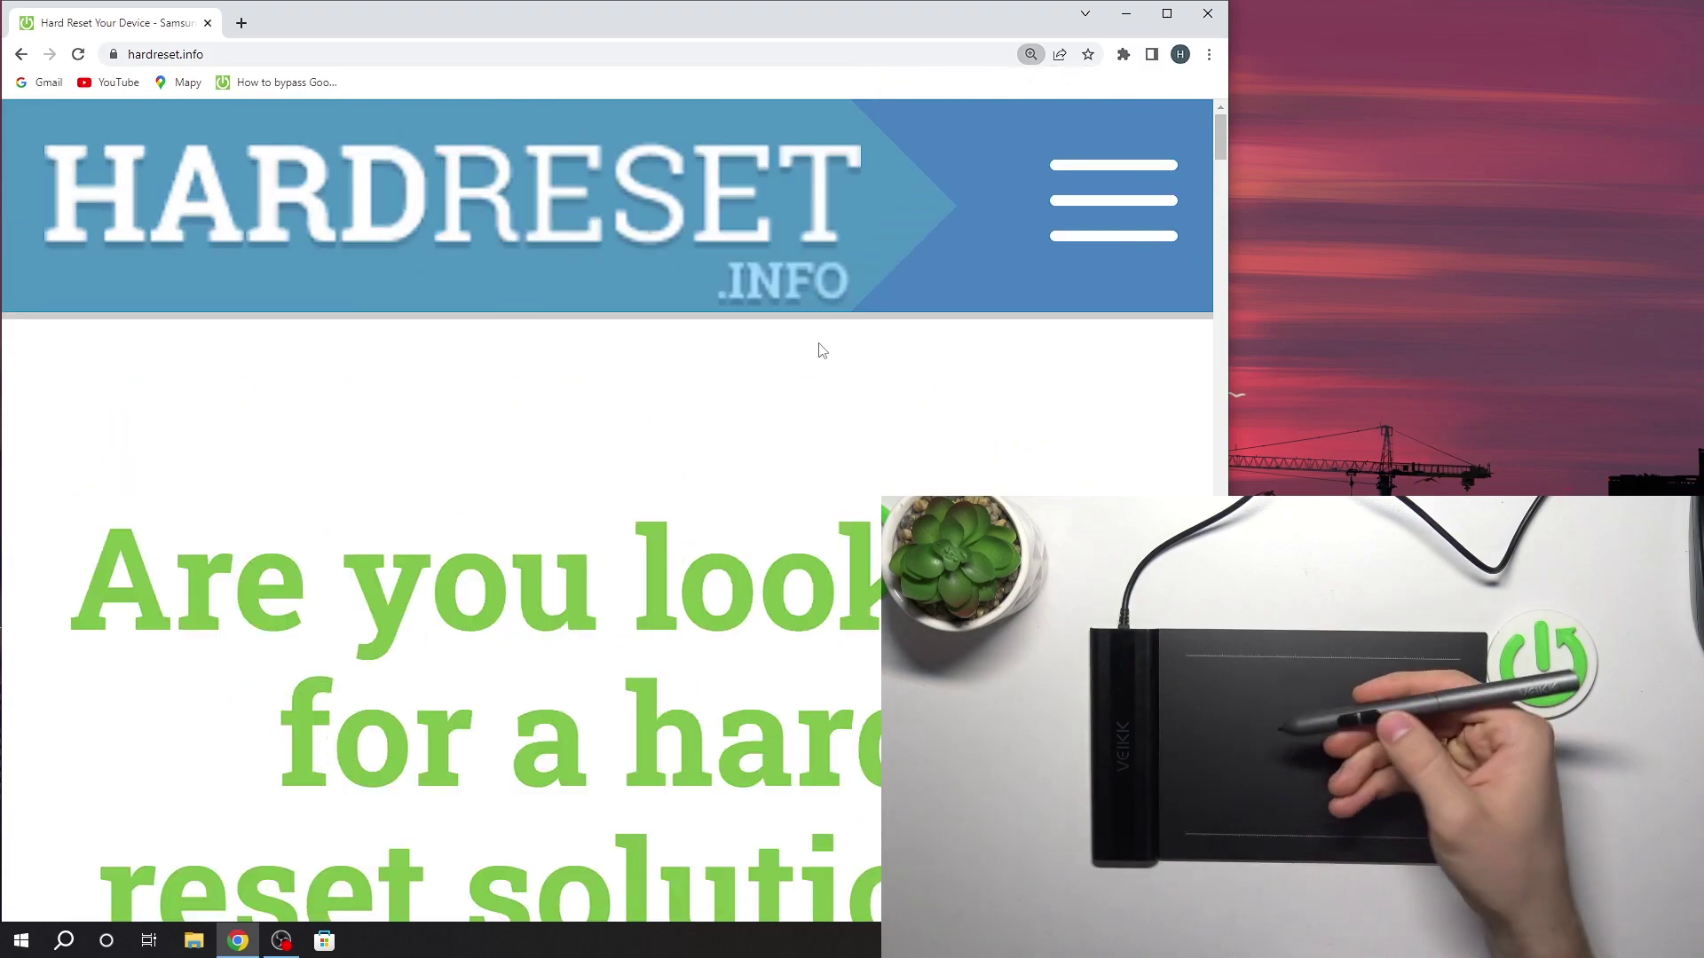
pyautogui.hotkey('ctrl', '+')
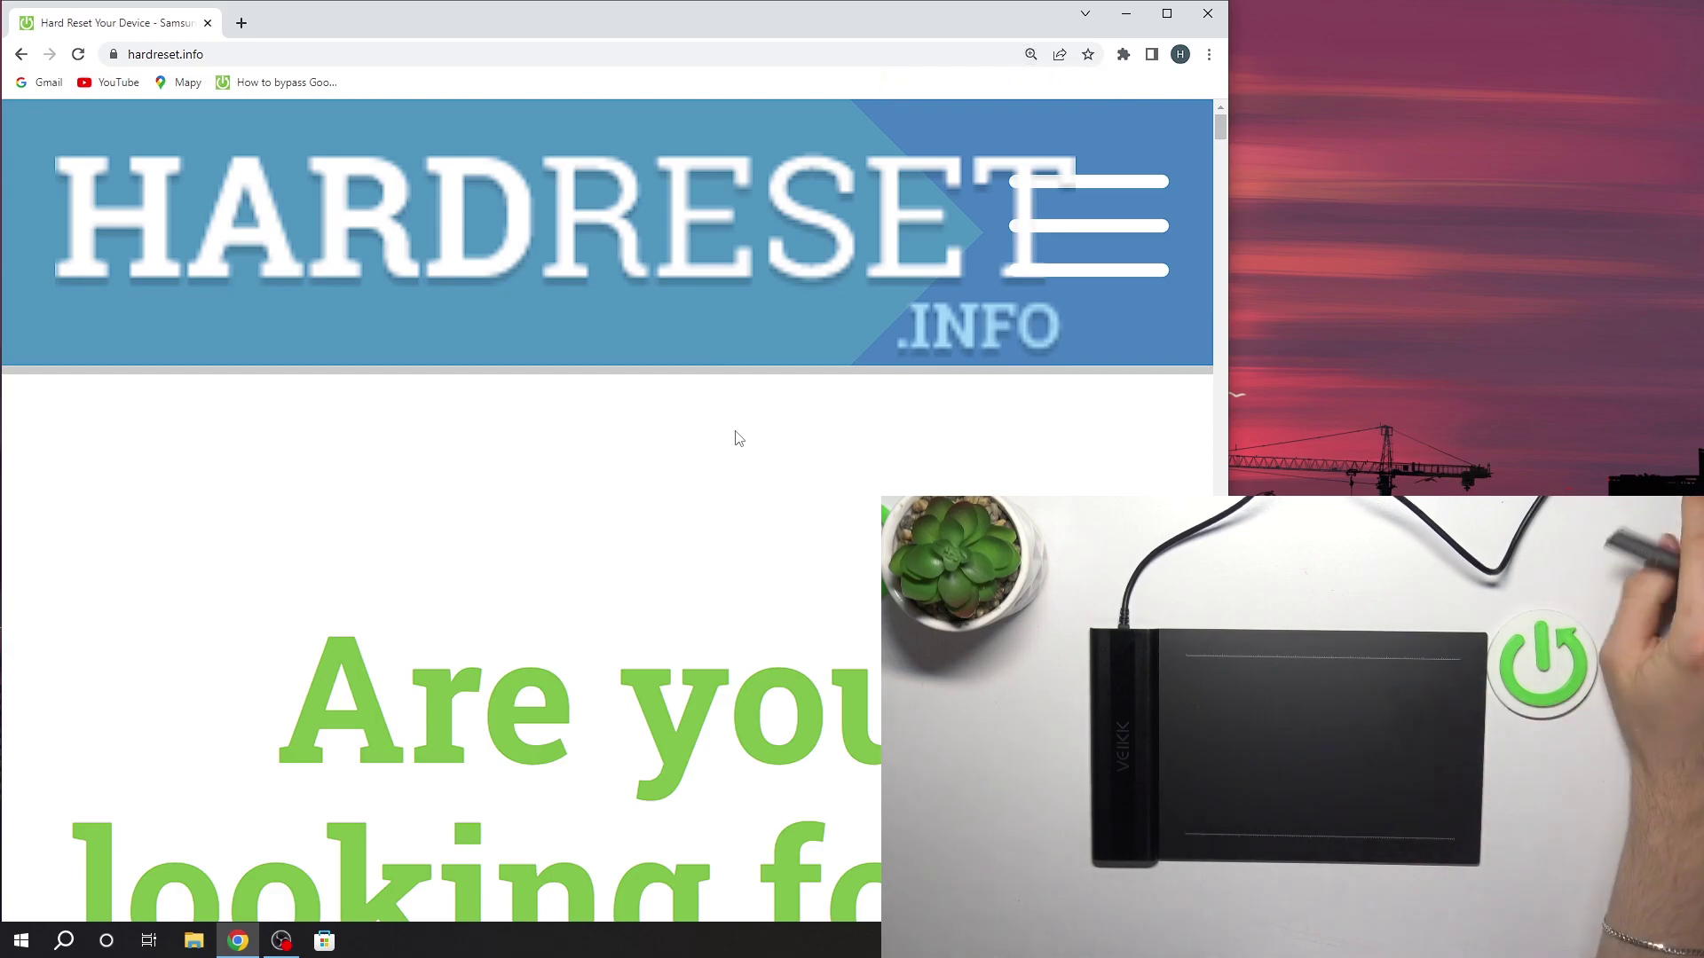
# Reset the page zoom to normal size and close Chrome, returning to the tablet settings.
pyautogui.press('super')
pyautogui.press('super')
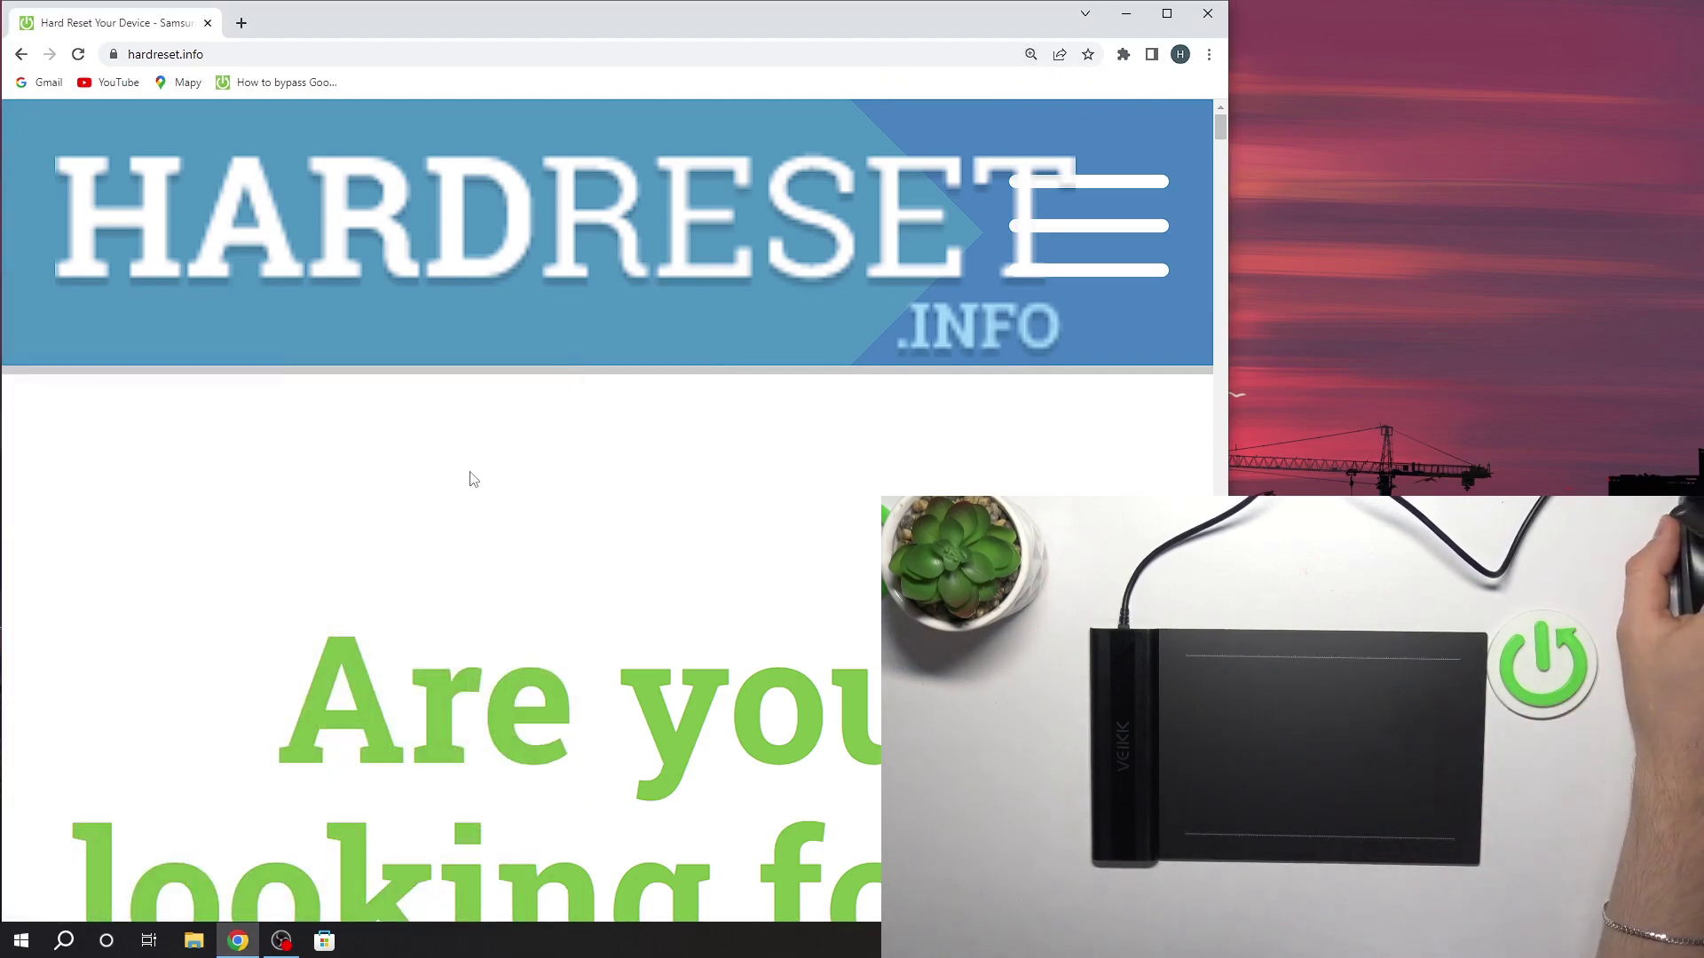
pyautogui.hotkey('ctrl', '0')
pyautogui.hotkey('ctrl', '-')
pyautogui.hotkey('ctrl', '-')
pyautogui.hotkey('ctrl', '-')
pyautogui.hotkey('ctrl', '+')
pyautogui.hotkey('ctrl', '+')
pyautogui.hotkey('ctrl', '+')
pyautogui.hotkey('ctrl', '-')
pyautogui.hotkey('ctrl', '-')
pyautogui.hotkey('ctrl', '-')
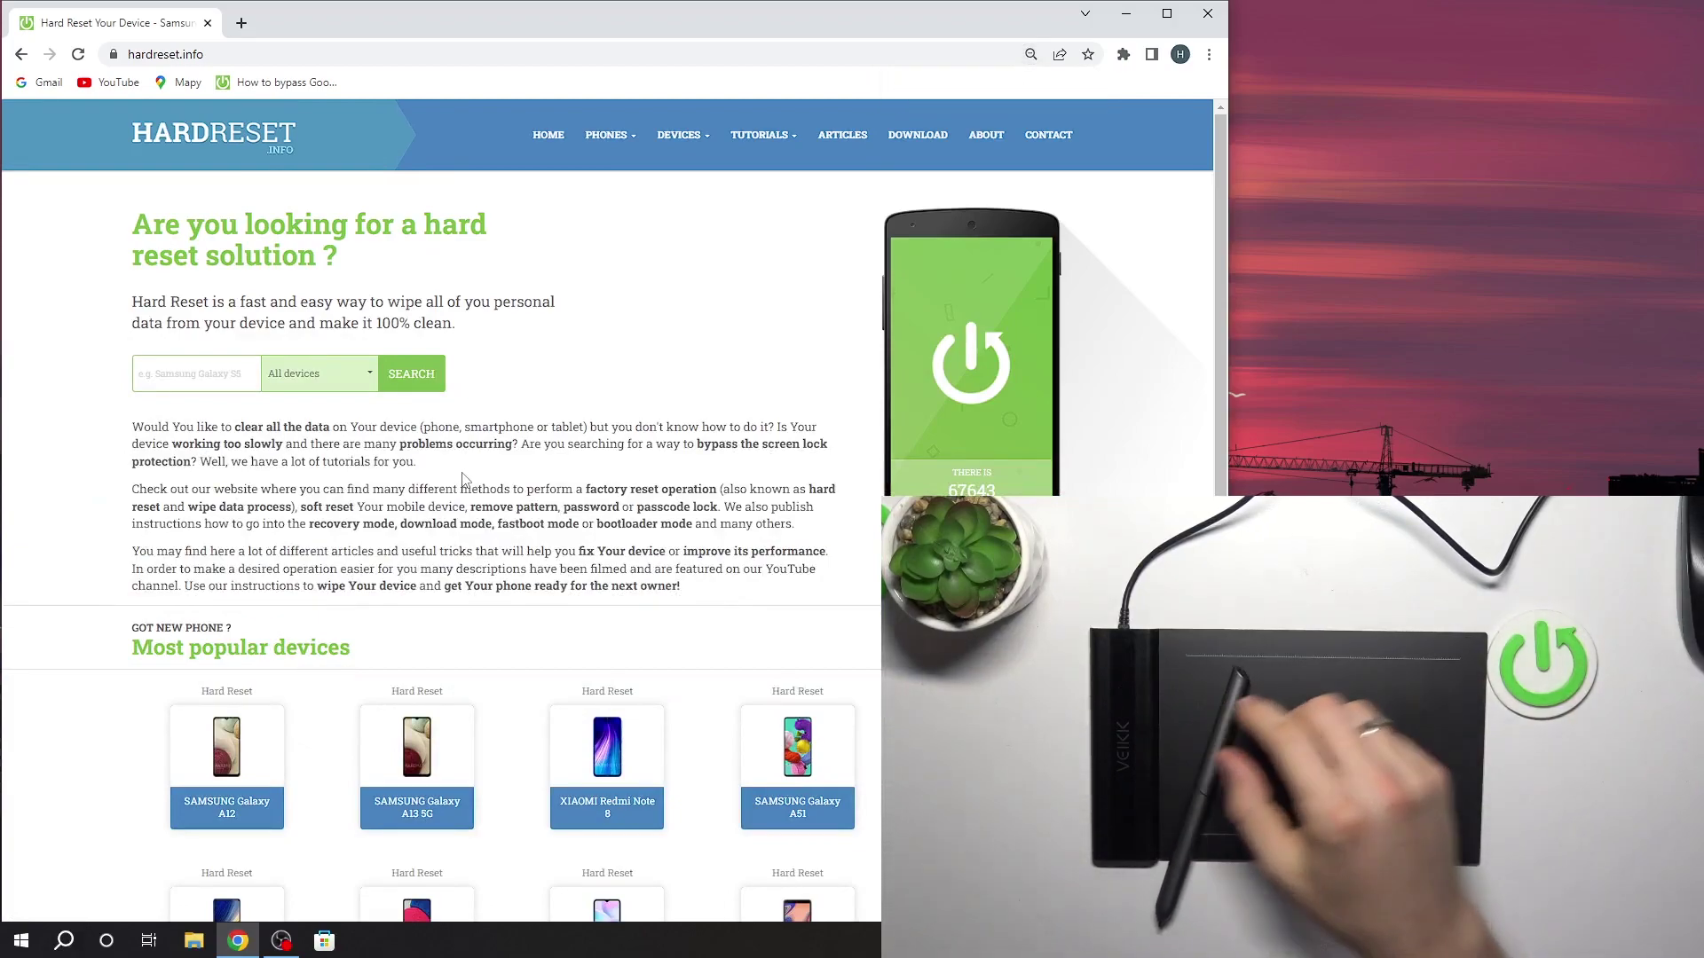
pyautogui.click(1223, 6)
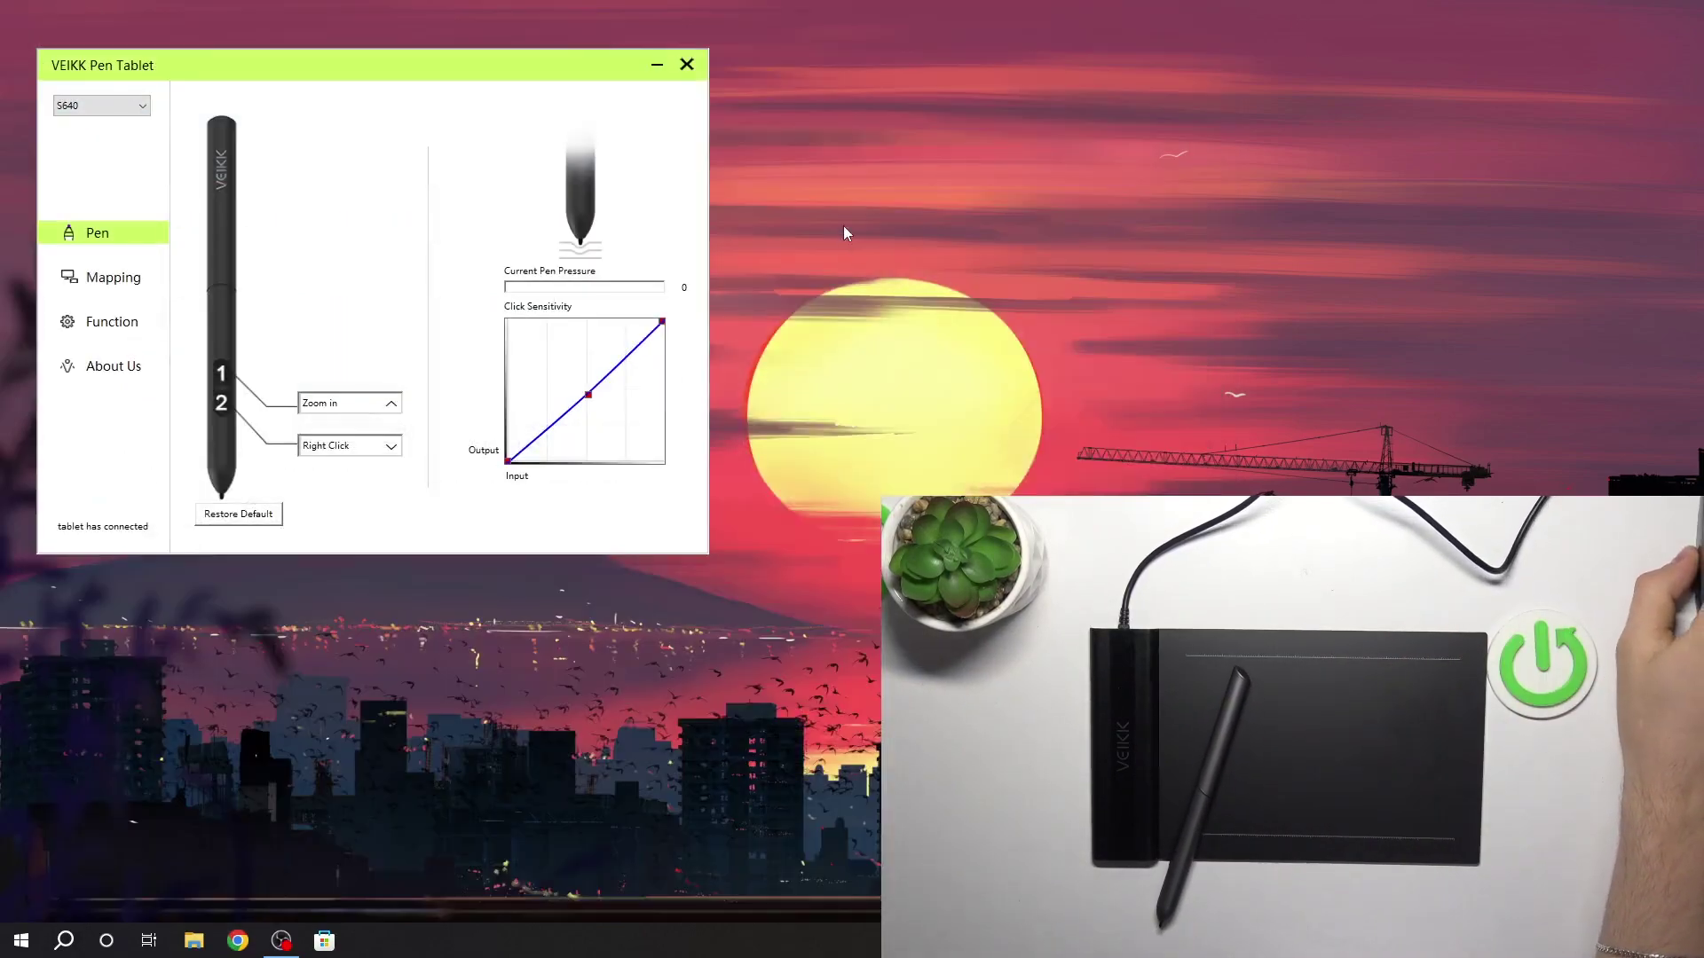